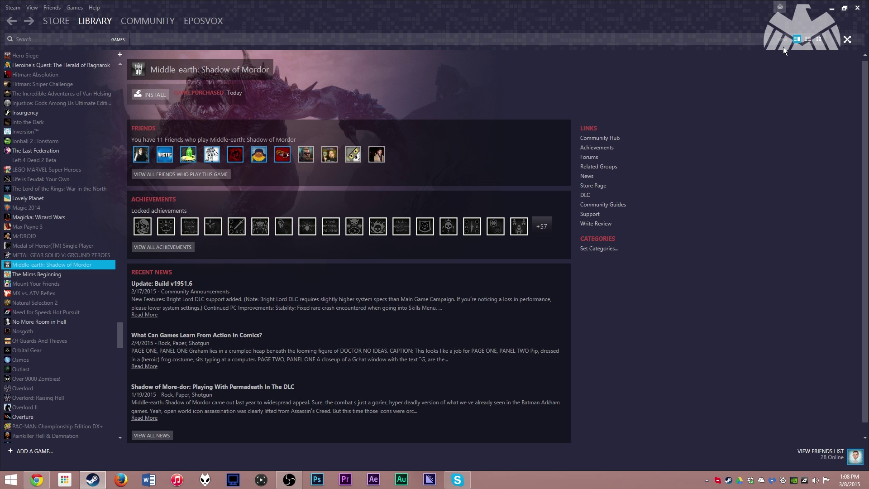
# Open and close the Friends list, then bring the steamcustomizer.com page forward in the browser
pyautogui.click(837, 464)
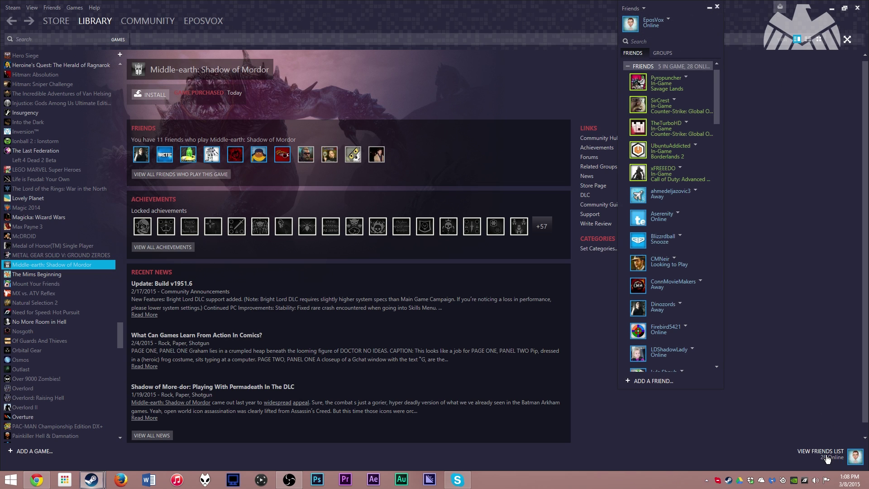
pyautogui.click(746, 26)
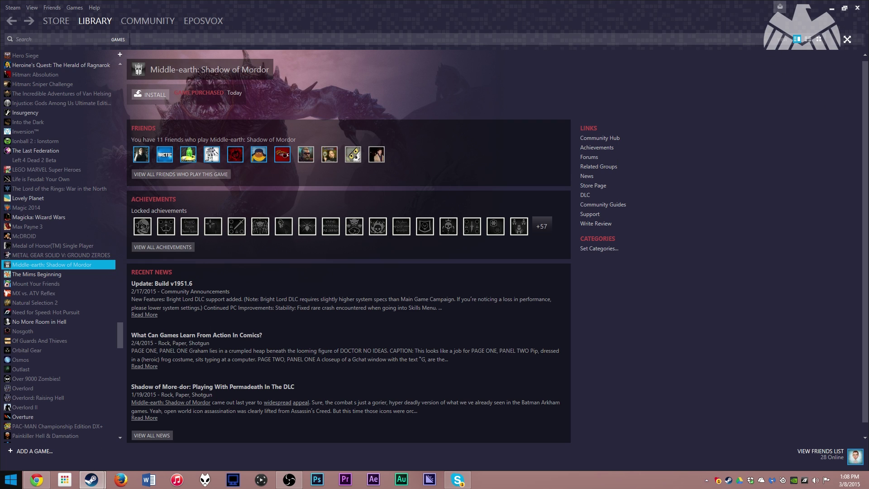
pyautogui.click(40, 479)
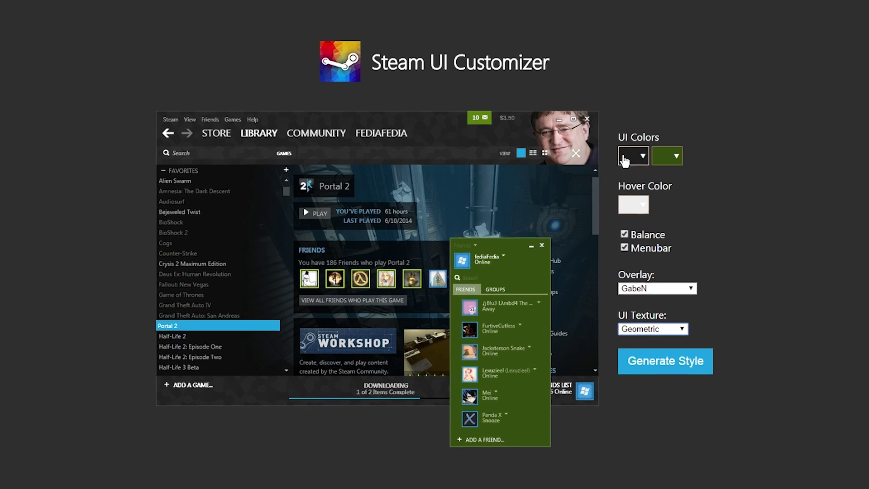
# Set the first UI colour to steel blue #3e6b85 from the full colour picker
pyautogui.click(578, 181)
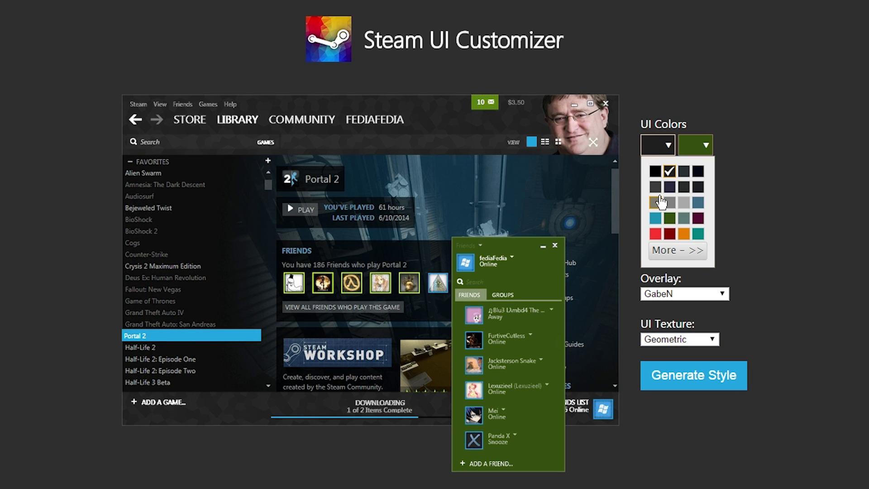
pyautogui.click(678, 251)
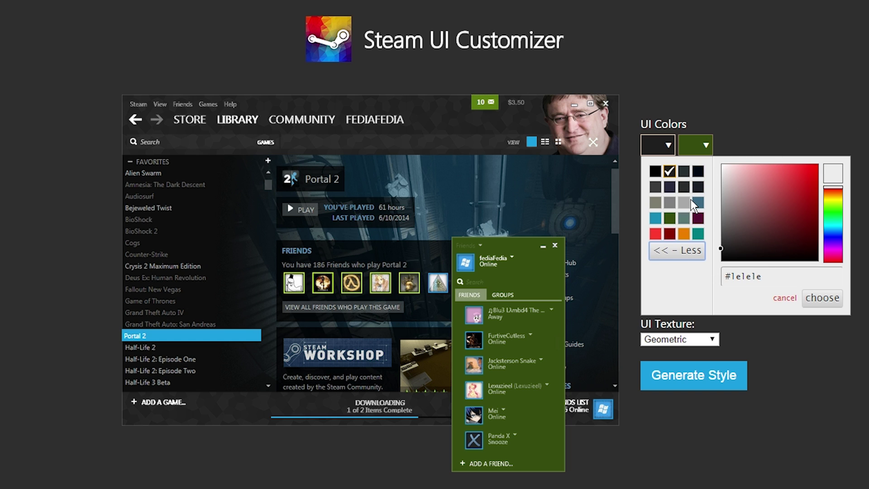
pyautogui.click(699, 204)
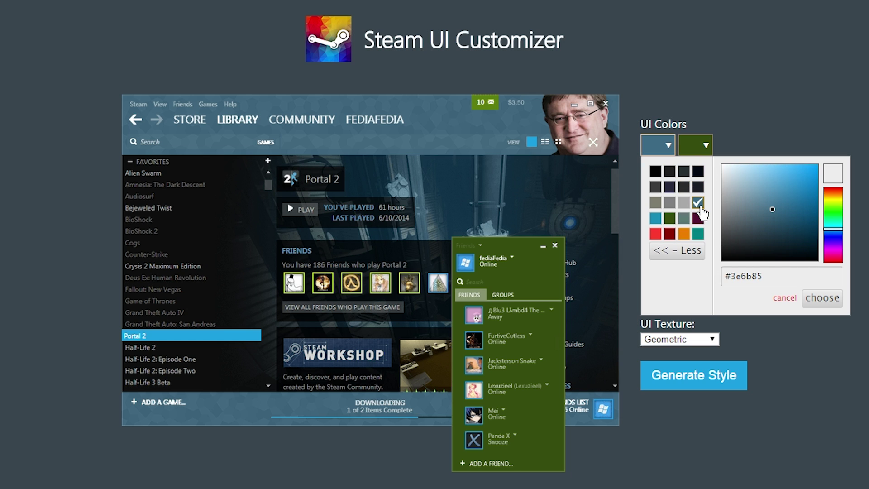
pyautogui.click(695, 136)
# Set the second UI colour to dark grey
pyautogui.click(695, 136)
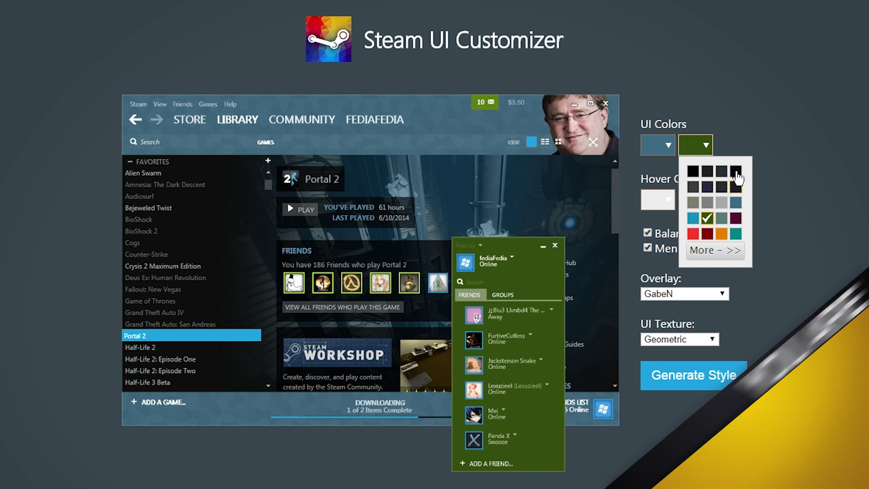
pyautogui.click(692, 171)
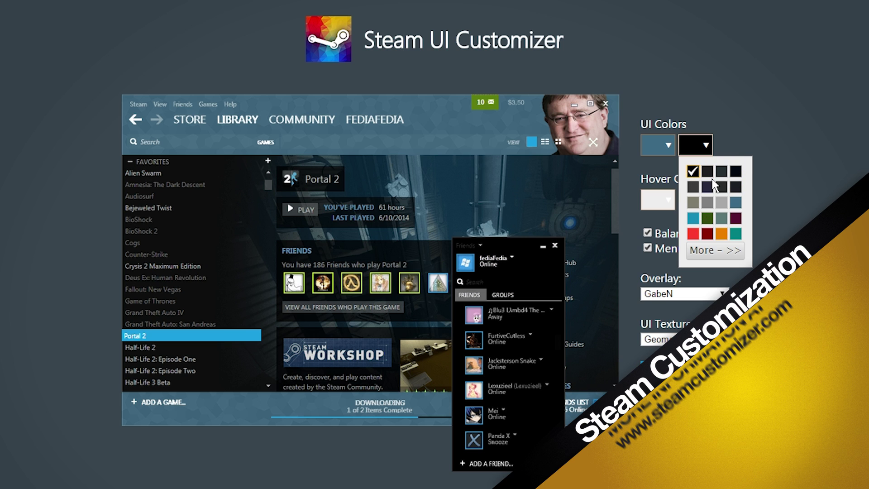
pyautogui.click(722, 172)
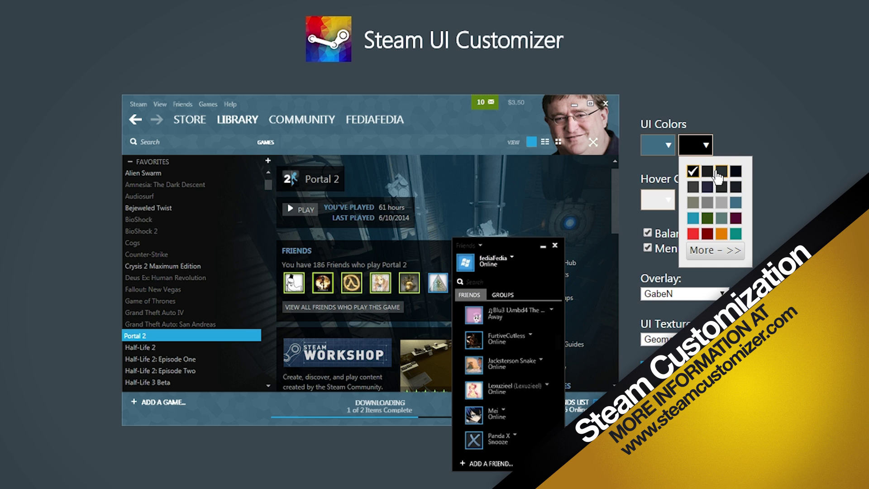
# Make the second colour a slightly lighter grey and set the hover colour to yellow-green
pyautogui.click(691, 193)
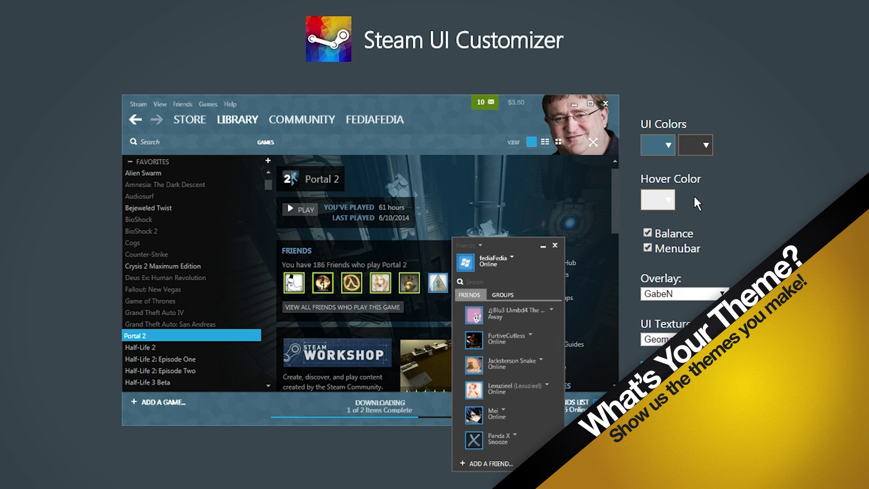
pyautogui.click(666, 200)
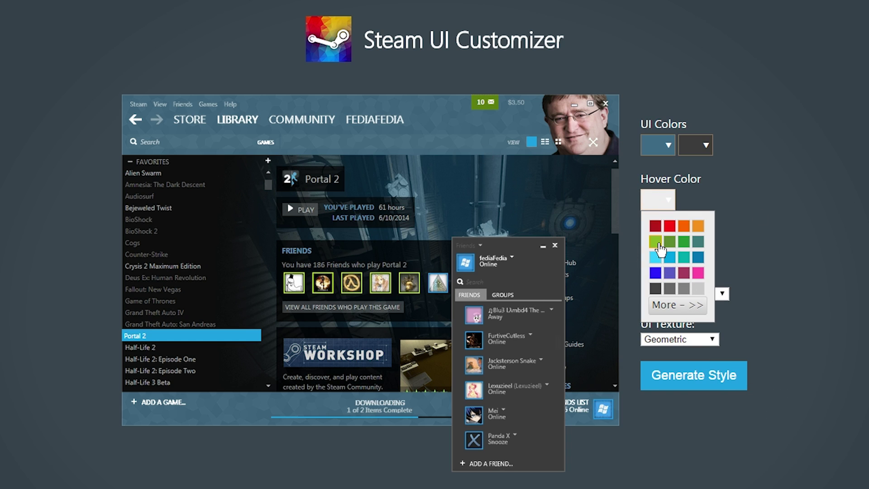
pyautogui.click(657, 242)
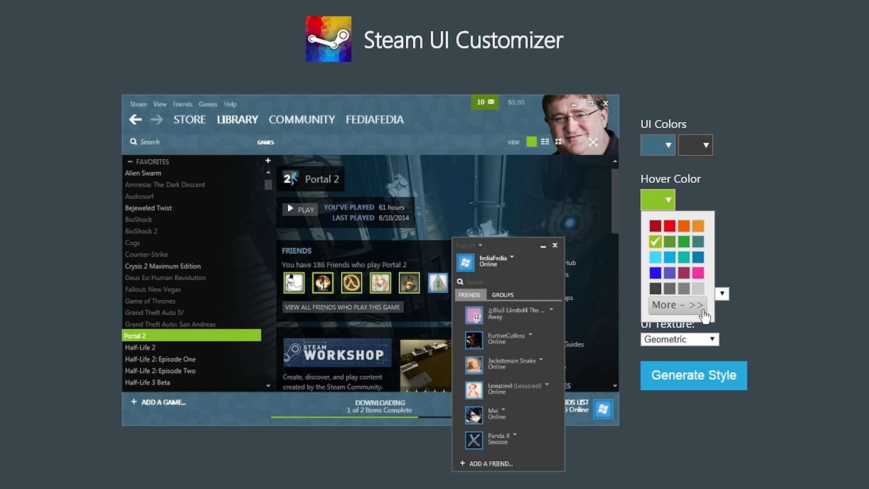
pyautogui.click(761, 317)
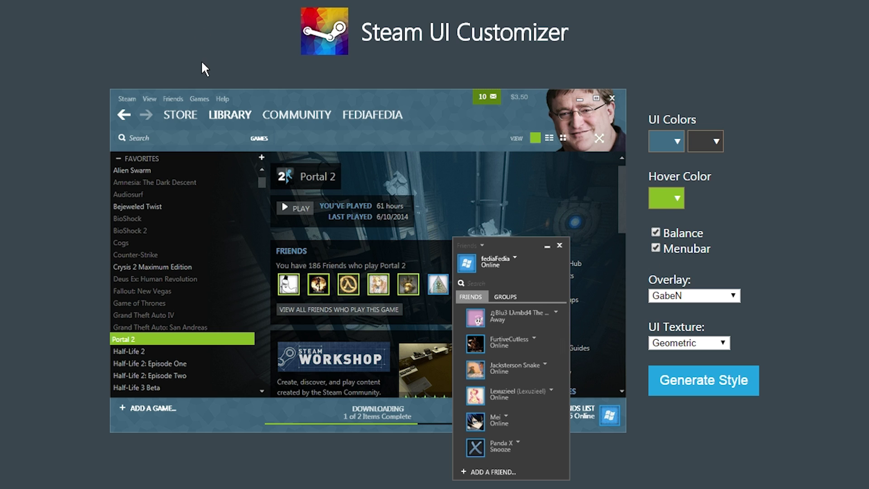
# Preview the Steam, GabeN, PC Master Race, Black Mesa, Aperture and Pony overlays
pyautogui.click(692, 296)
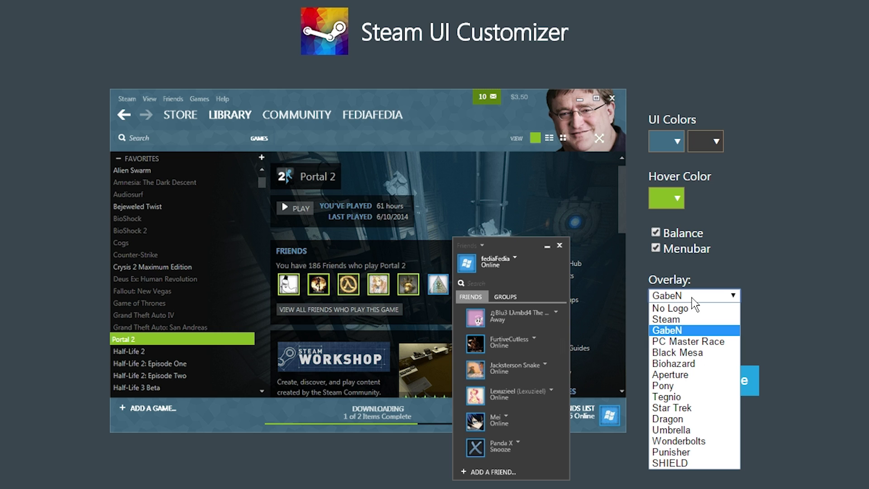
pyautogui.click(661, 320)
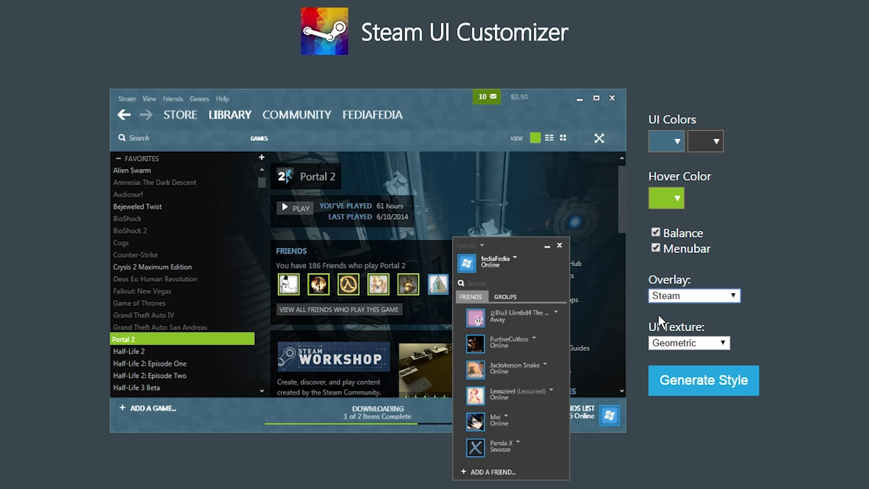
pyautogui.click(687, 297)
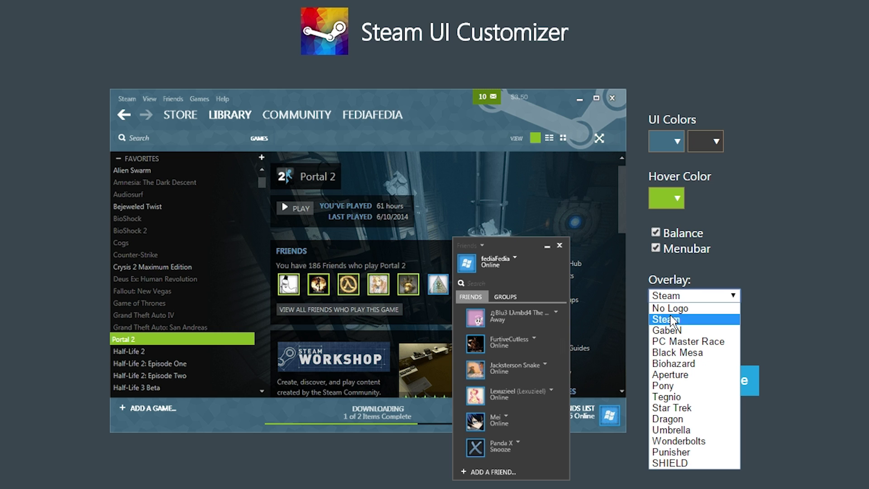
pyautogui.click(676, 329)
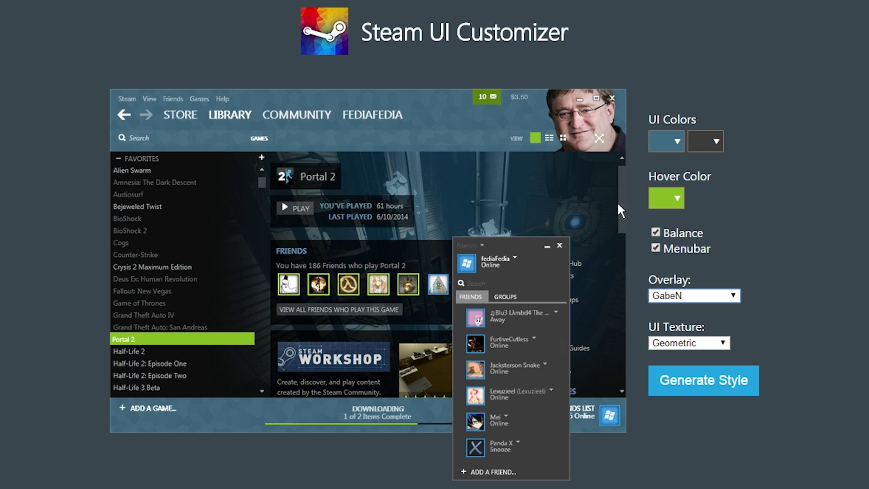
pyautogui.click(693, 295)
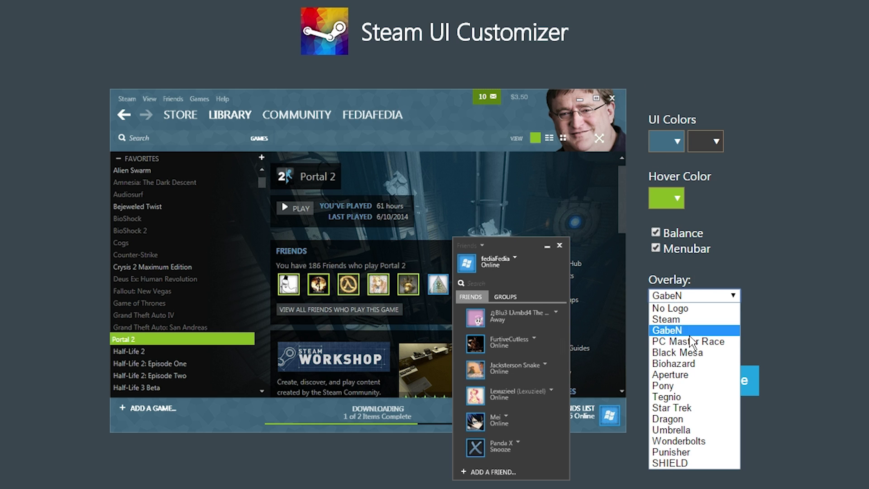
pyautogui.click(708, 343)
pyautogui.click(681, 297)
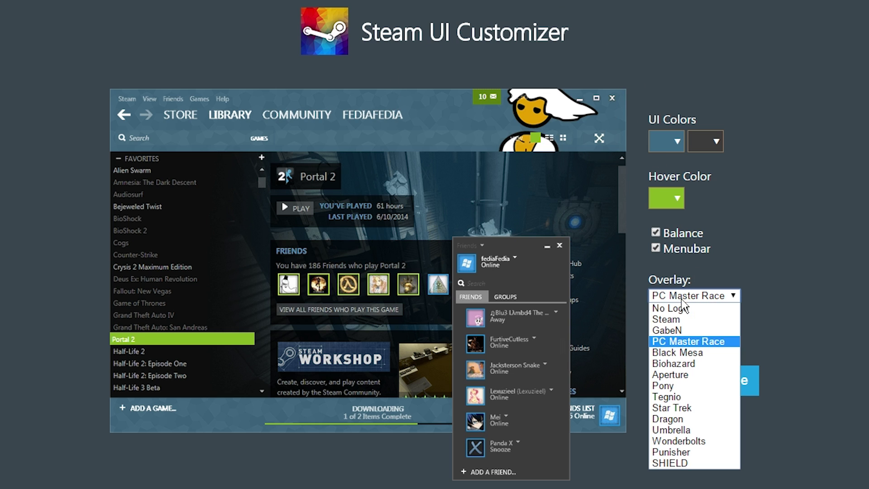
pyautogui.click(679, 353)
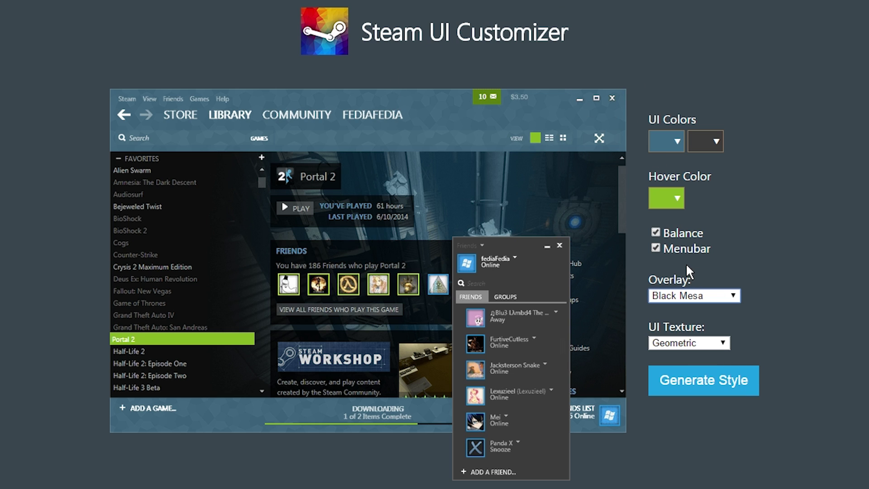
pyautogui.click(684, 297)
pyautogui.click(682, 374)
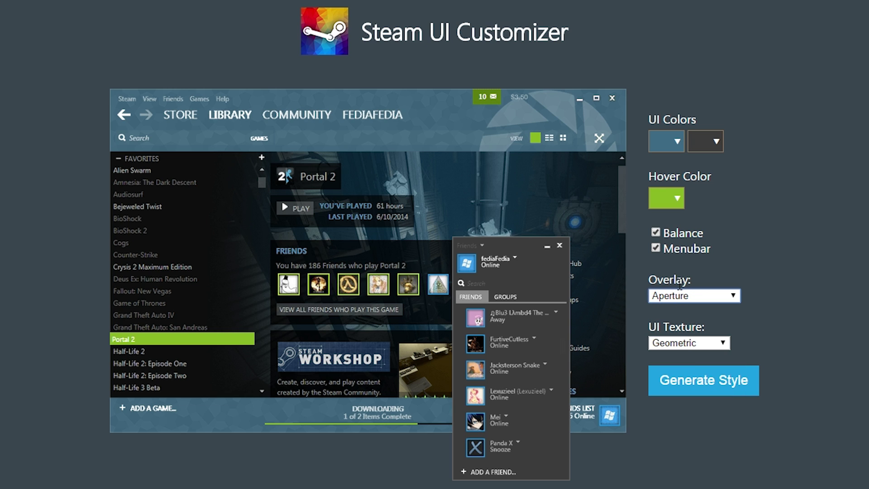
pyautogui.click(682, 295)
pyautogui.click(677, 385)
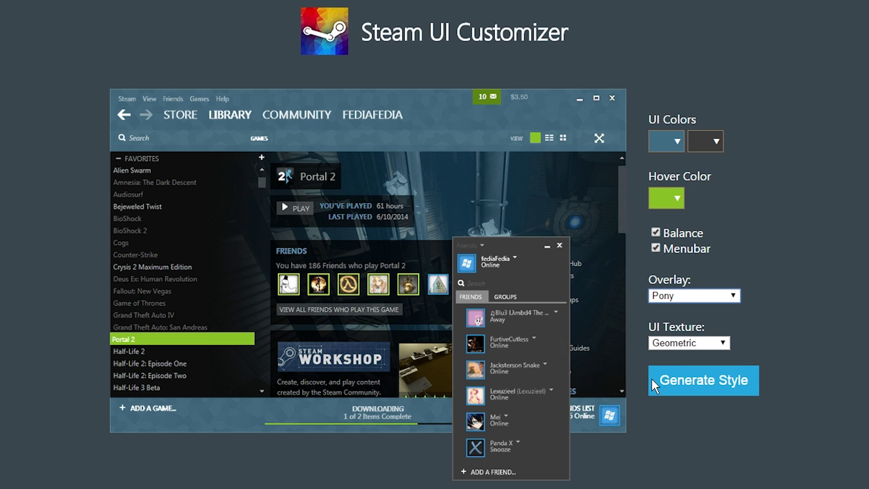
# Try the Star Trek and Dragon overlays, then settle on SHIELD
pyautogui.click(675, 295)
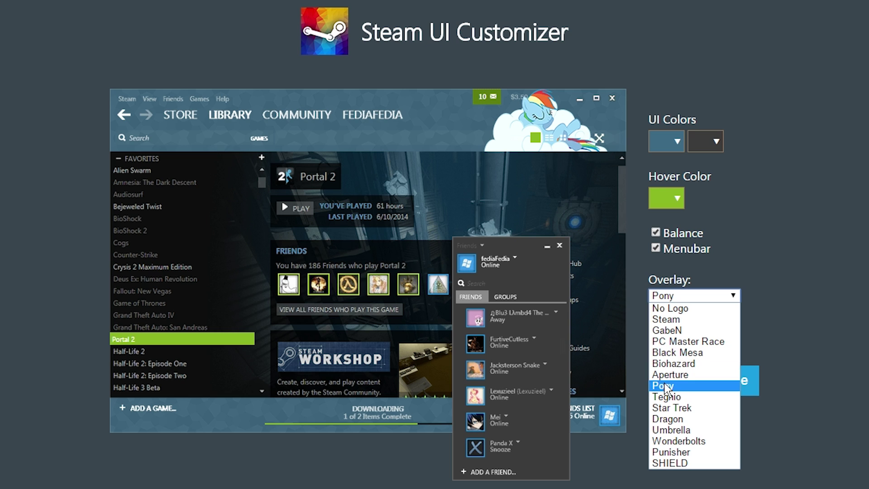
pyautogui.click(668, 409)
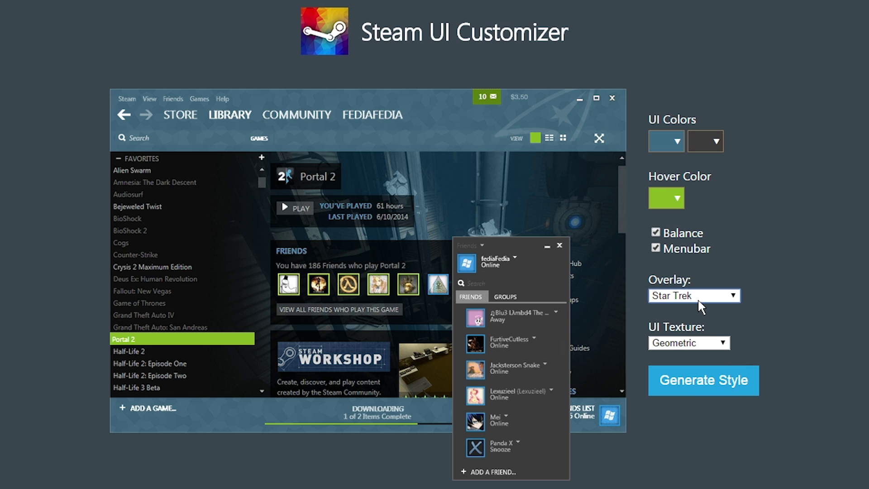
pyautogui.click(697, 298)
pyautogui.click(677, 419)
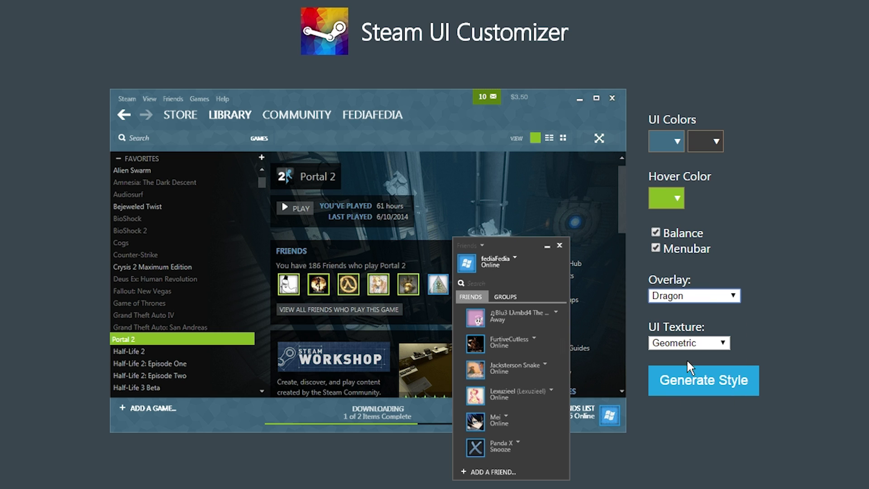
pyautogui.click(710, 296)
pyautogui.click(673, 461)
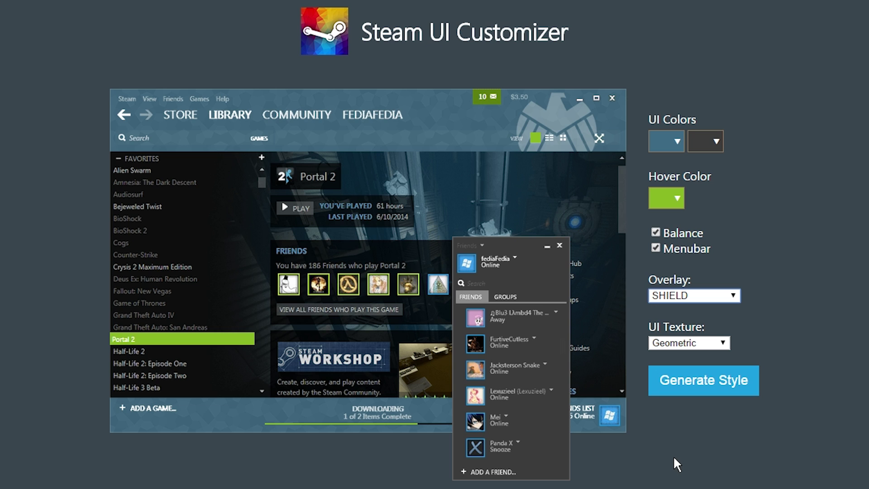
# Try the Default, None, Gradient and Brushed Metal textures, then choose Metro
pyautogui.click(697, 338)
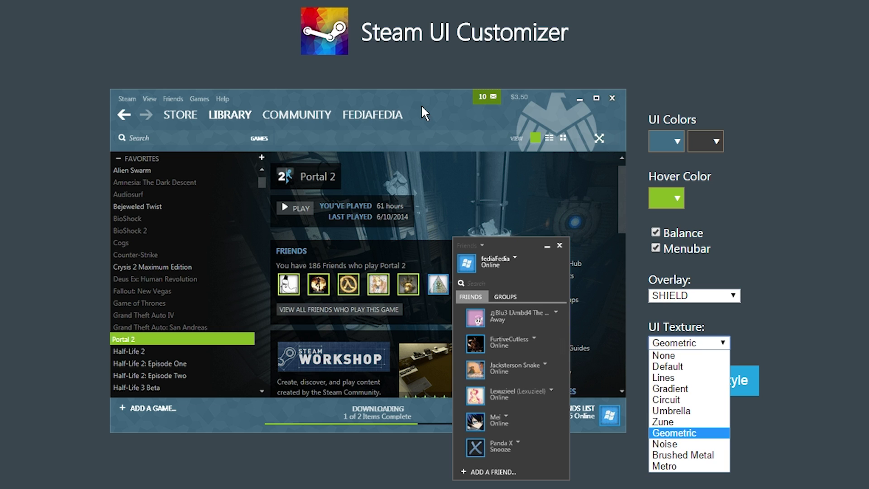
pyautogui.click(685, 366)
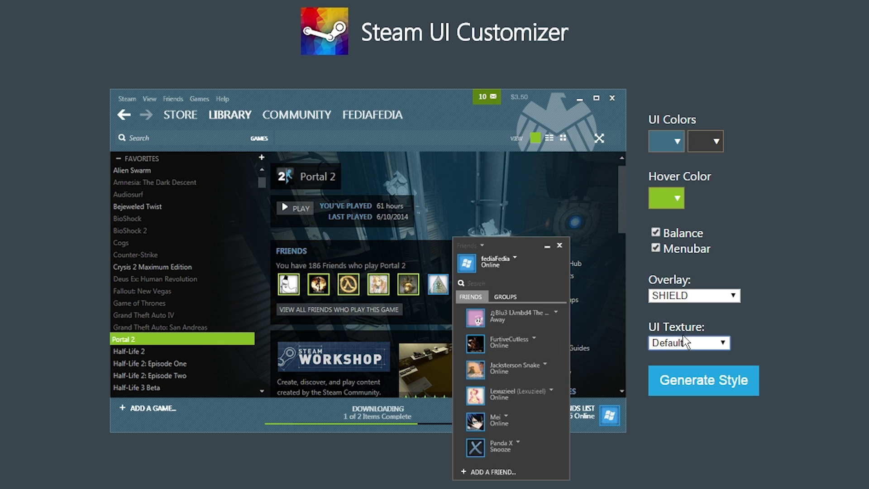
pyautogui.click(679, 344)
pyautogui.click(697, 352)
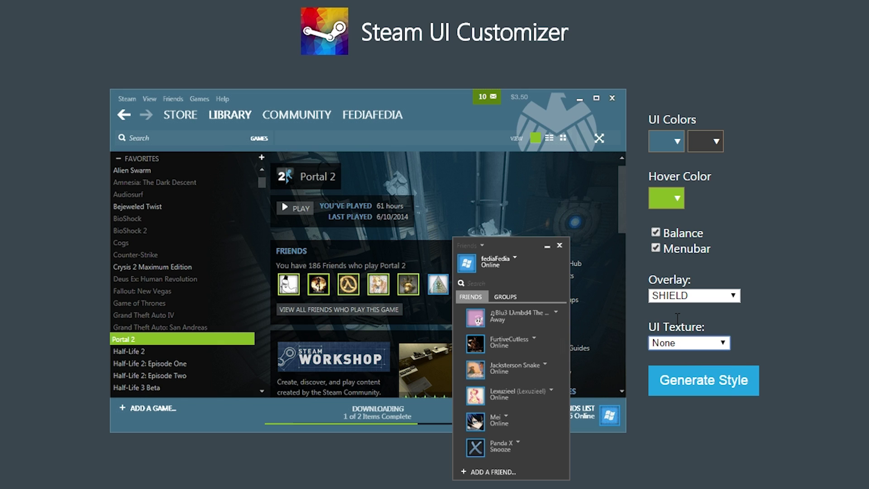
pyautogui.click(695, 344)
pyautogui.click(686, 392)
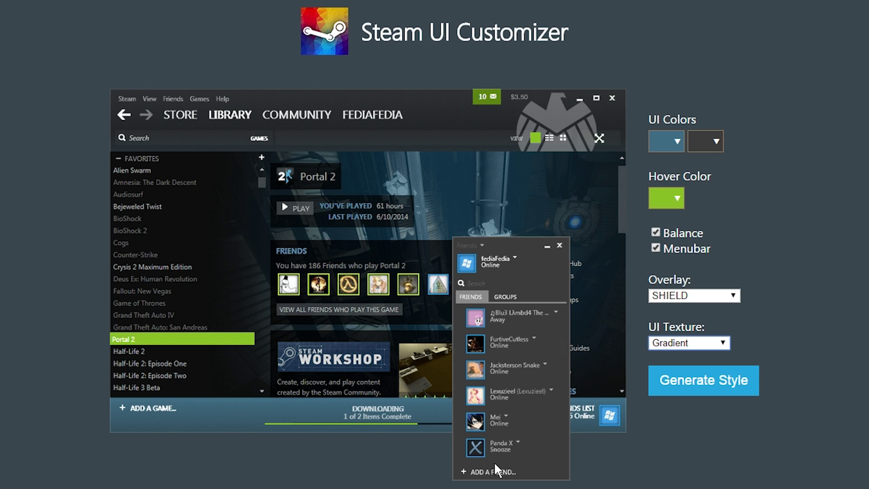
pyautogui.press('Down')
pyautogui.press('Down')
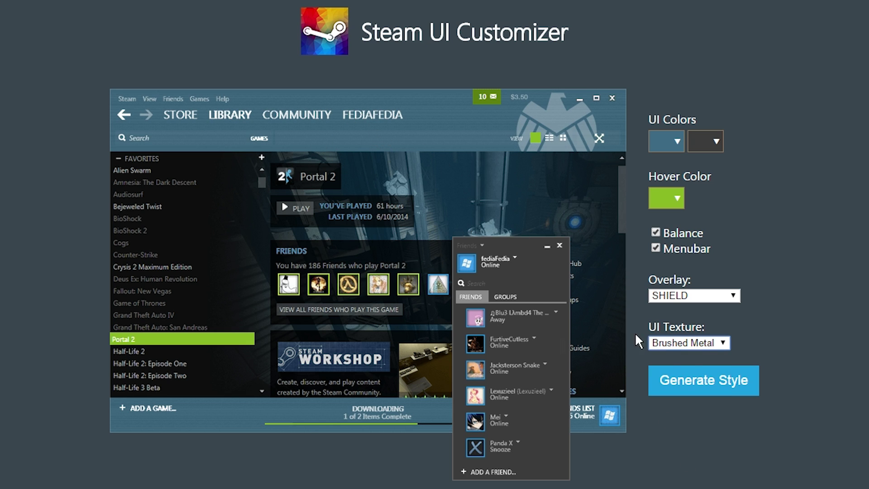
pyautogui.click(709, 350)
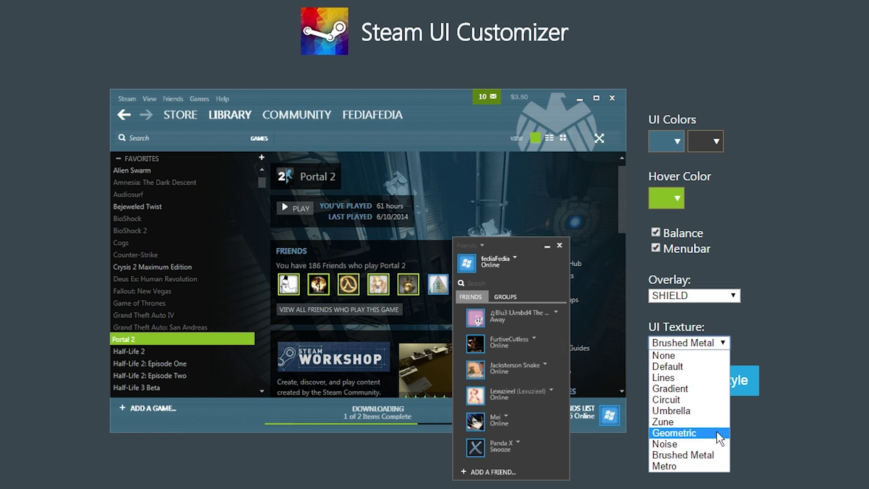
pyautogui.click(681, 462)
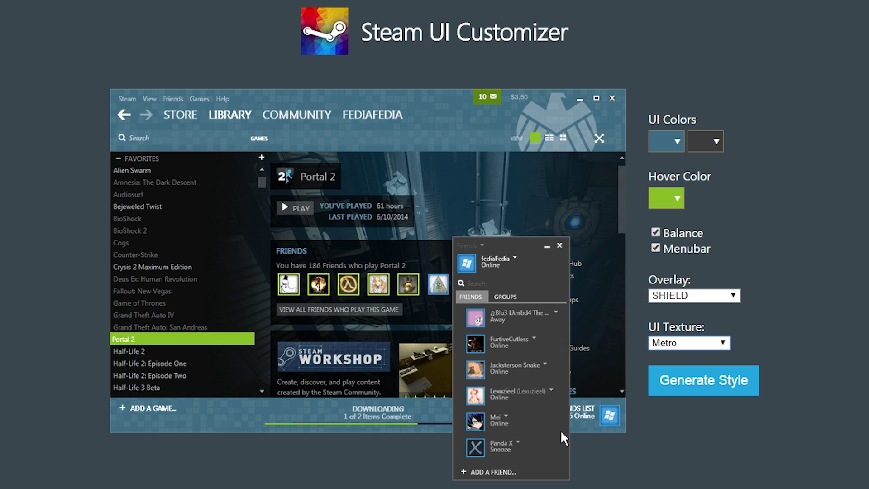
# Generate the style and save it as mod.styles in Downloads
pyautogui.click(738, 383)
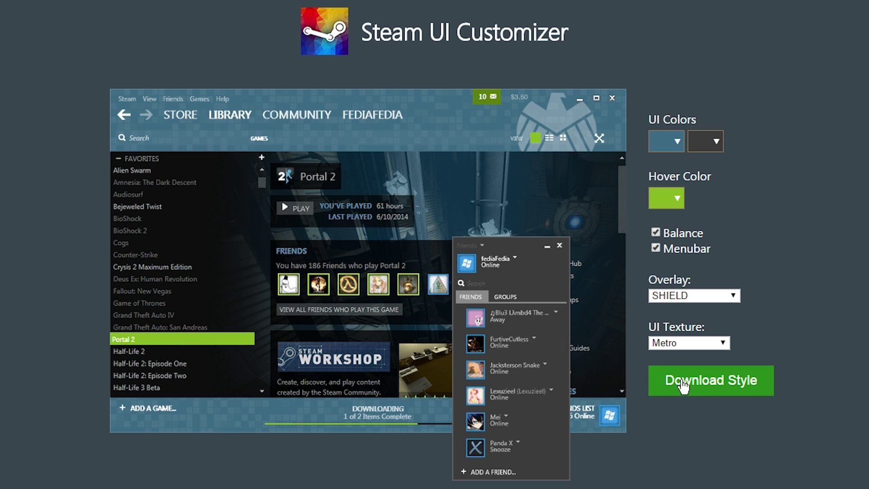
pyautogui.click(658, 369)
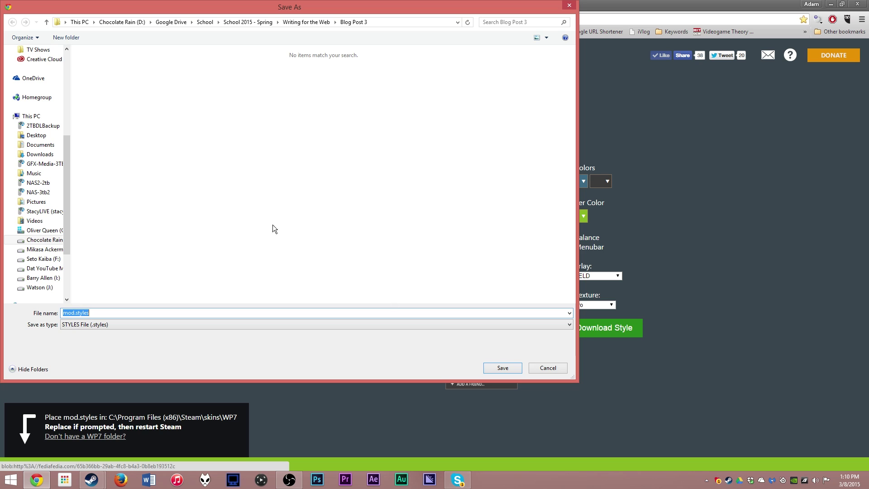
pyautogui.click(37, 154)
pyautogui.click(503, 369)
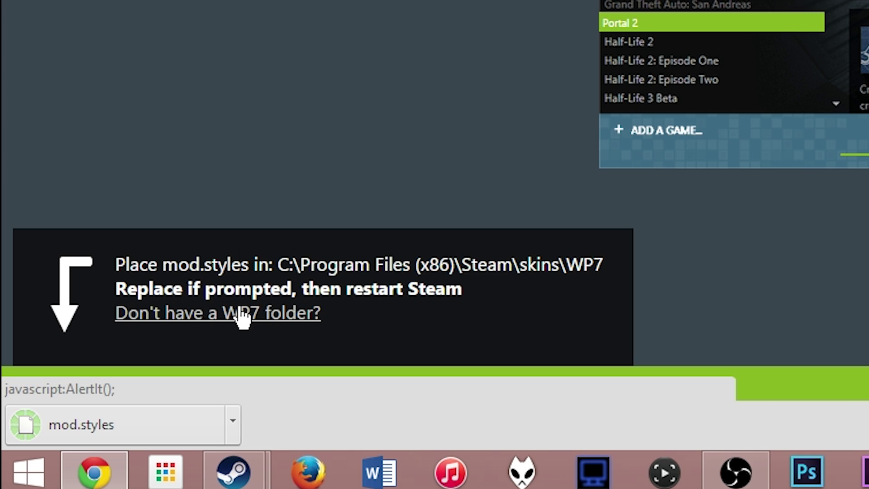
# Download the missing WP7 theme and save WP7.zip into Downloads
pyautogui.click(243, 313)
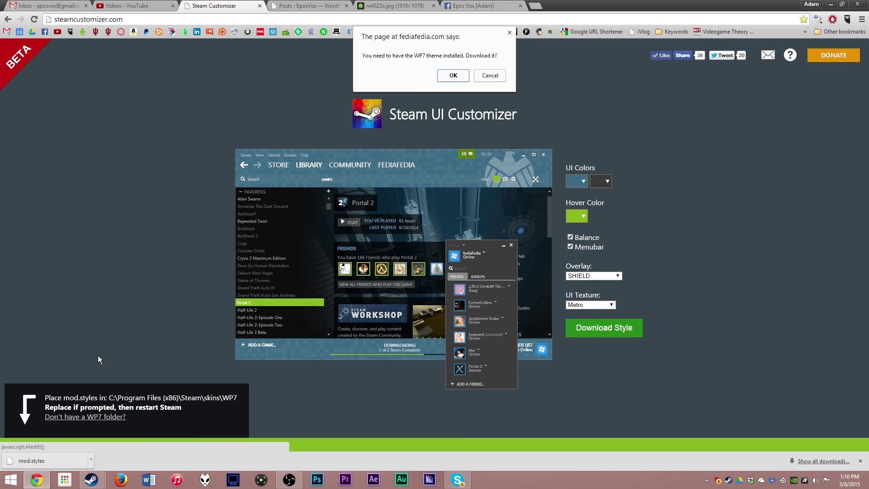
pyautogui.click(453, 76)
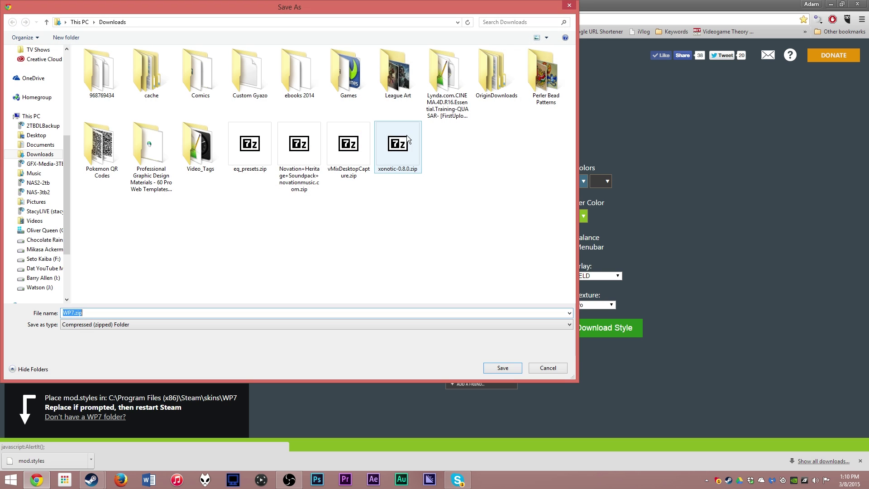
pyautogui.click(499, 367)
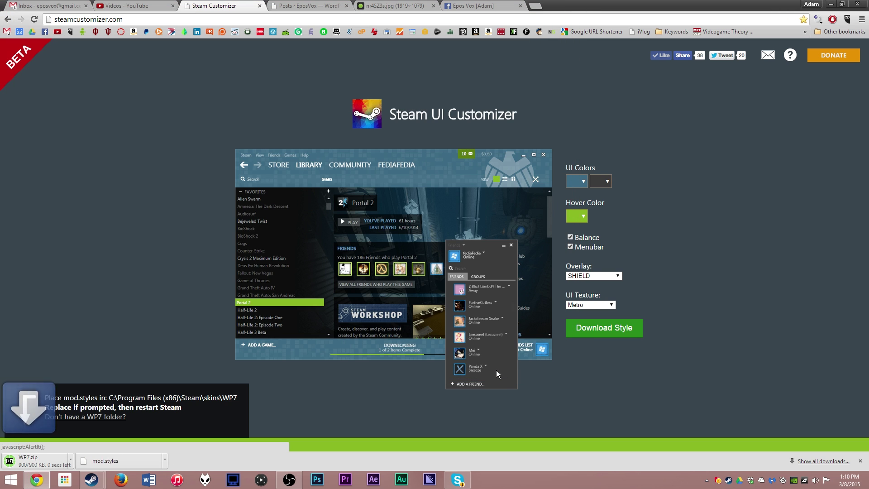
pyautogui.press('super')
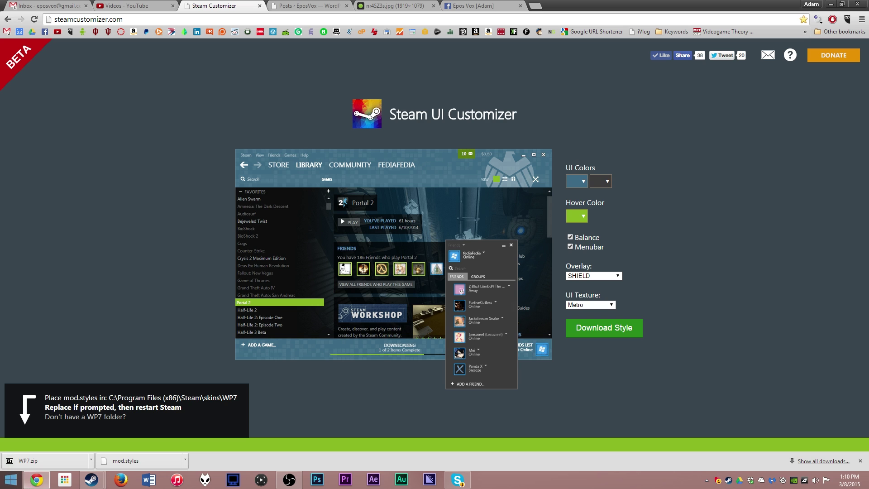
pyautogui.click(186, 292)
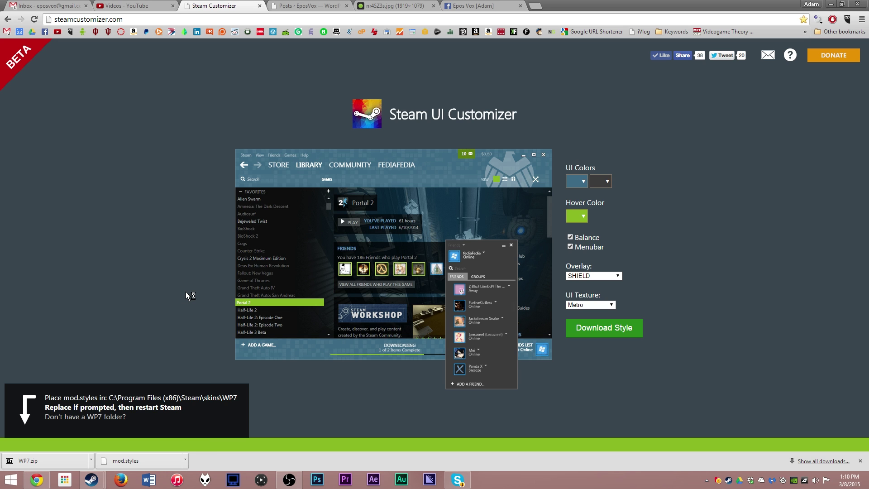
# Open File Explorer at Downloads and open the WP7.zip archive
pyautogui.press('super+e')
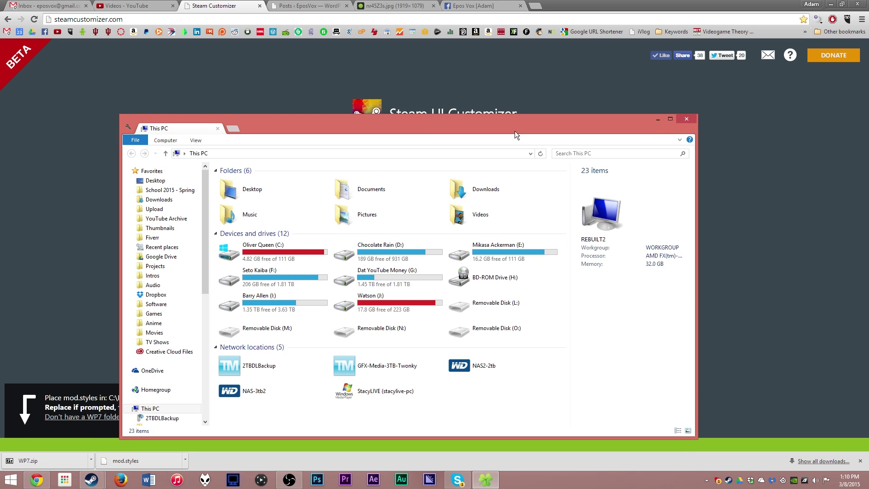
pyautogui.moveTo(515, 134); pyautogui.dragTo(538, 106)
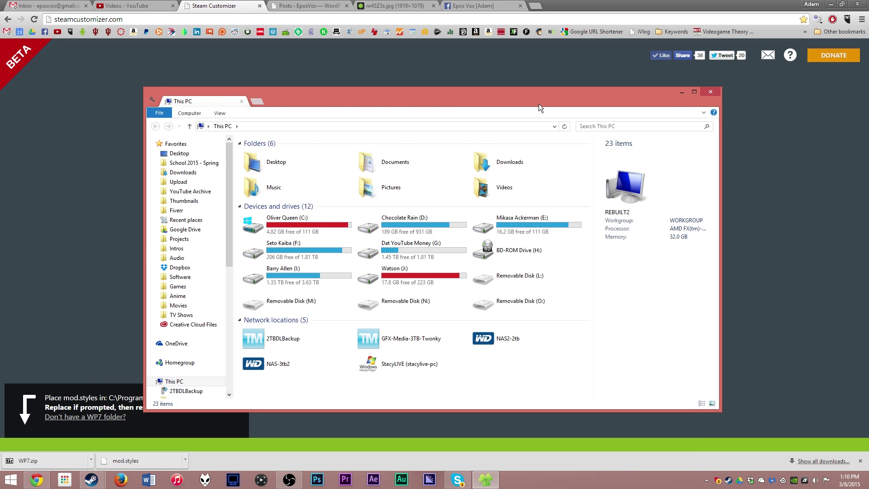
pyautogui.click(183, 172)
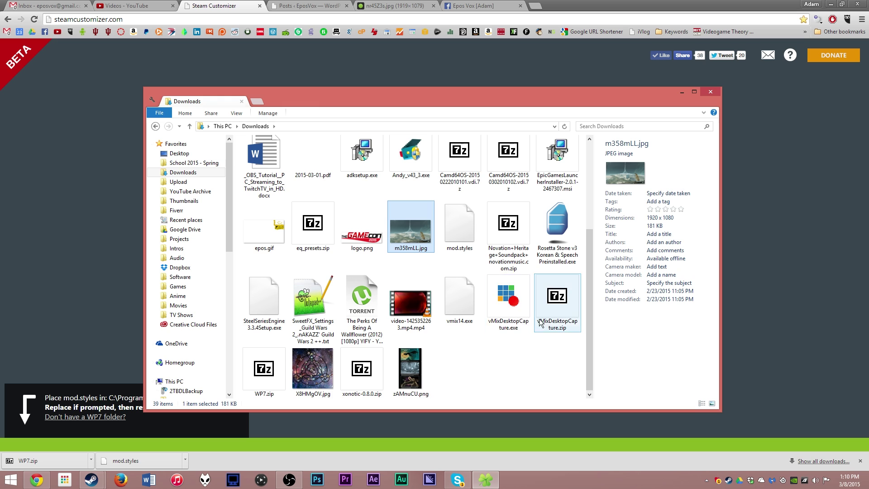
pyautogui.click(261, 374)
pyautogui.doubleClick(262, 375)
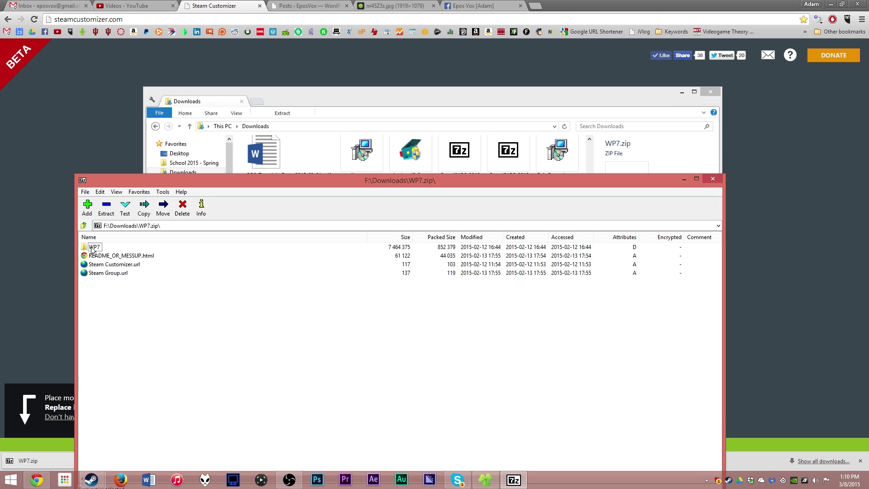
# Open Chocolate Rain (D:) in a new tab and navigate to Games\Steam
pyautogui.click(296, 97)
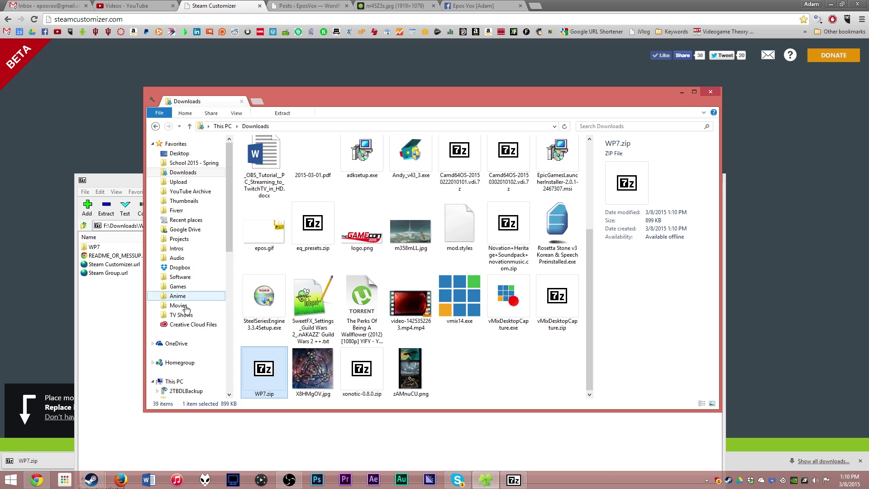
pyautogui.scroll(-9, 229, 331)
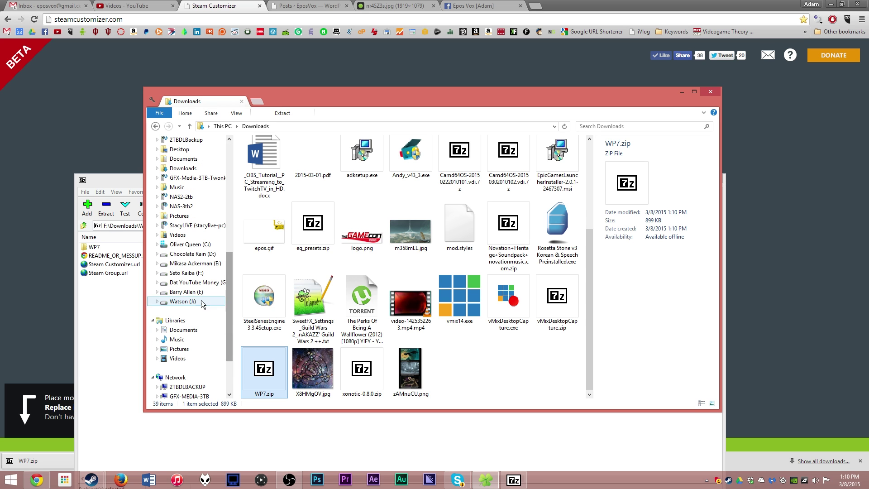
pyautogui.middleClick(208, 256)
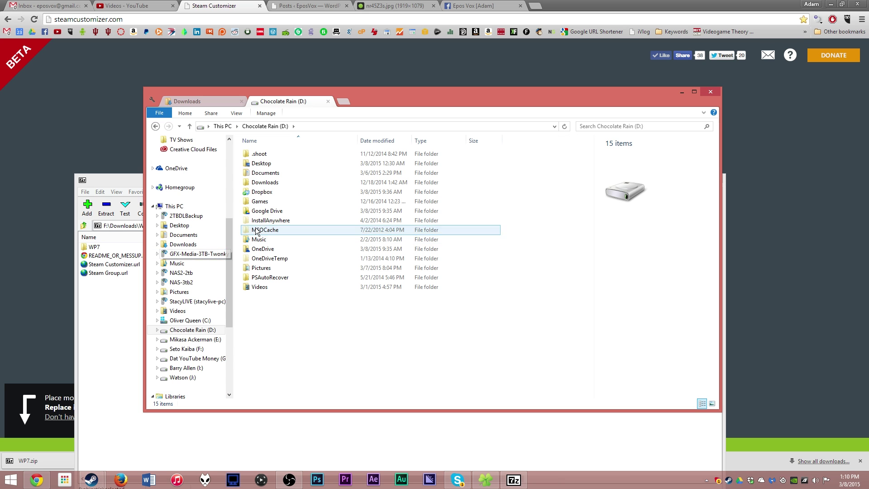
pyautogui.doubleClick(255, 197)
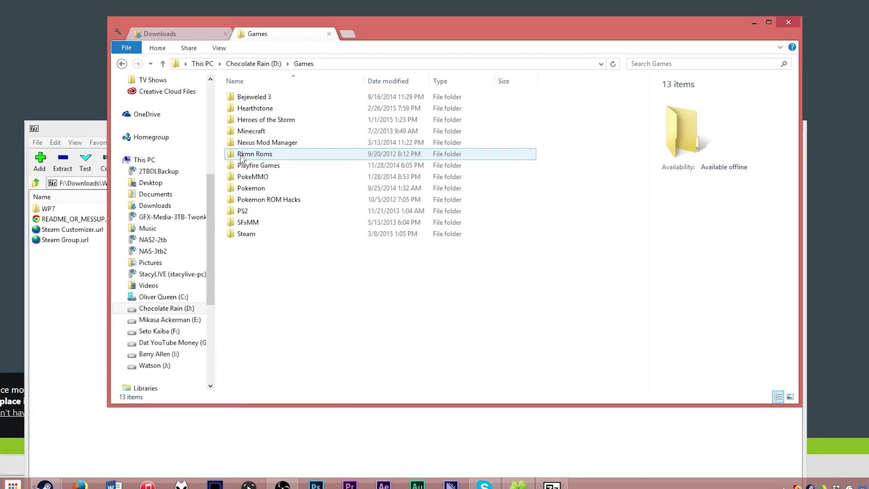
pyautogui.click(236, 234)
pyautogui.doubleClick(236, 234)
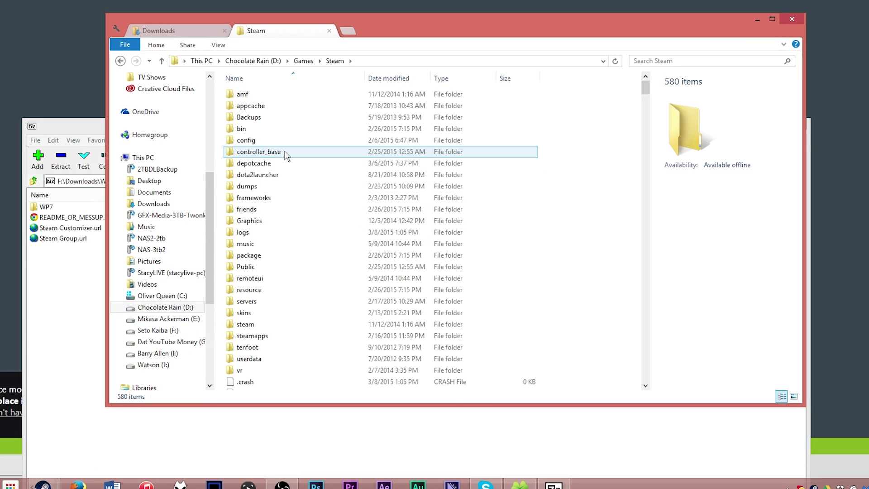
pyautogui.click(117, 111)
pyautogui.hotkey('alt', 'Tab')
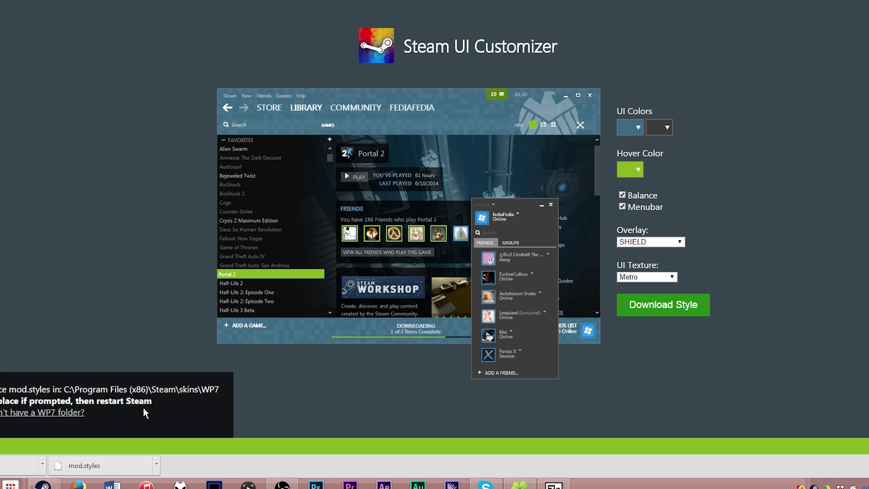
pyautogui.click(516, 484)
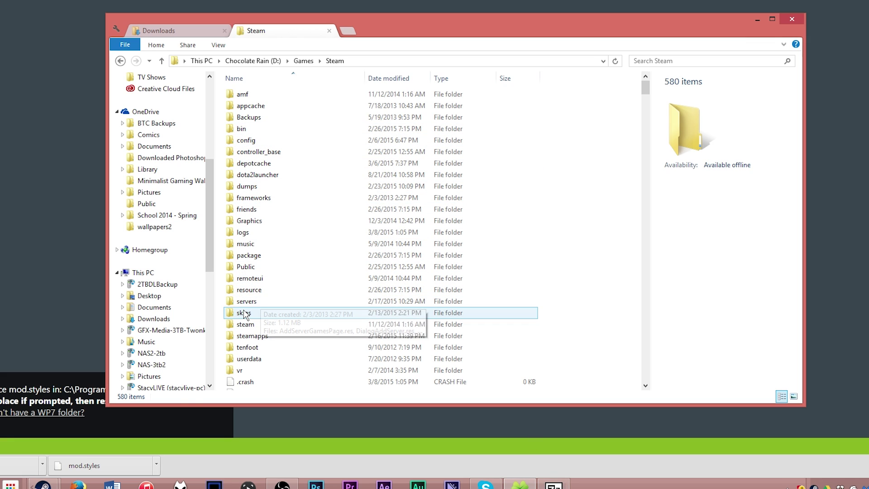
# Copy the WP7 folder from WP7.zip into Steam\skins and close the archive
pyautogui.doubleClick(243, 313)
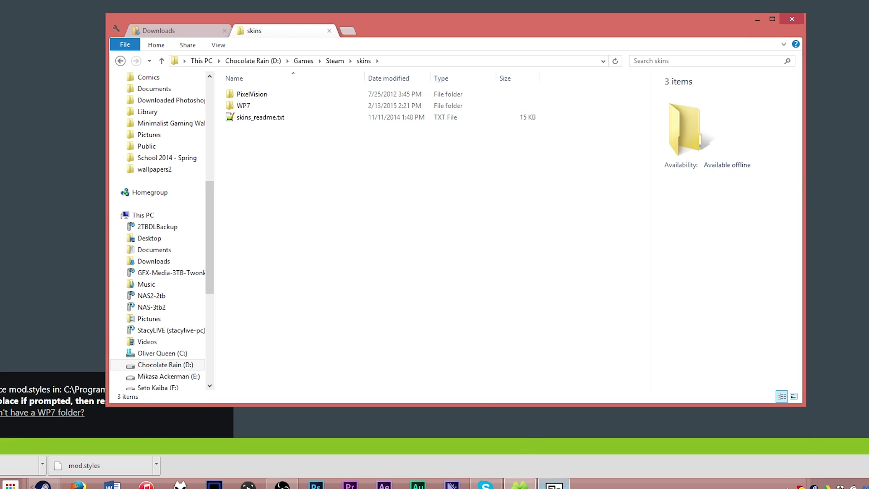
pyautogui.hotkey('alt', 'Tab')
pyautogui.moveTo(119, 136); pyautogui.dragTo(118, 197)
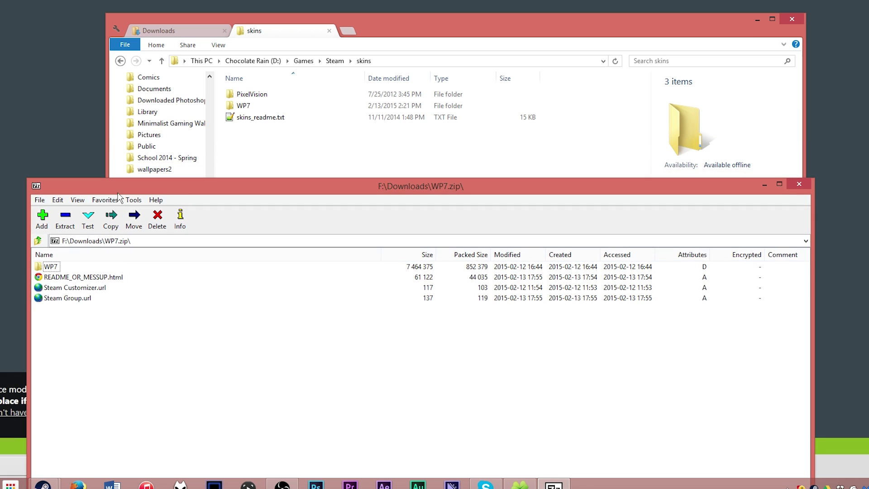
pyautogui.moveTo(53, 269); pyautogui.dragTo(118, 301)
pyautogui.click(795, 188)
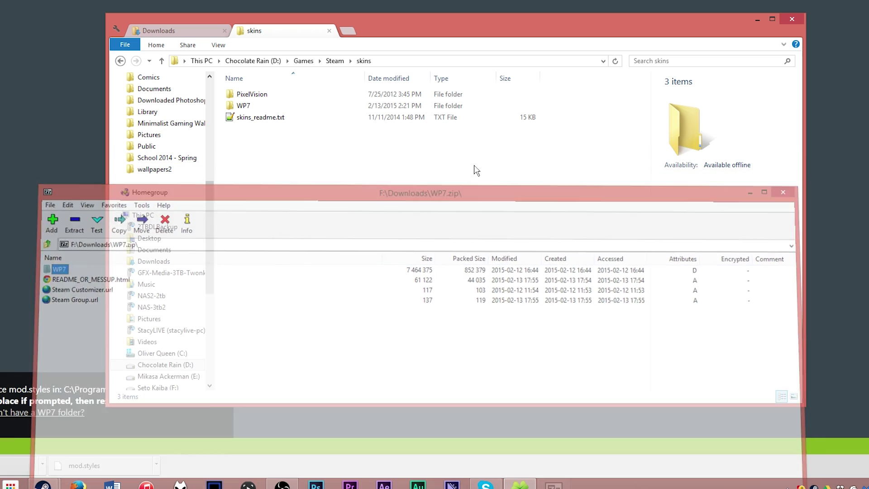
# Open the WP7 skin folder and check mod.styles in the Downloads tab
pyautogui.doubleClick(240, 106)
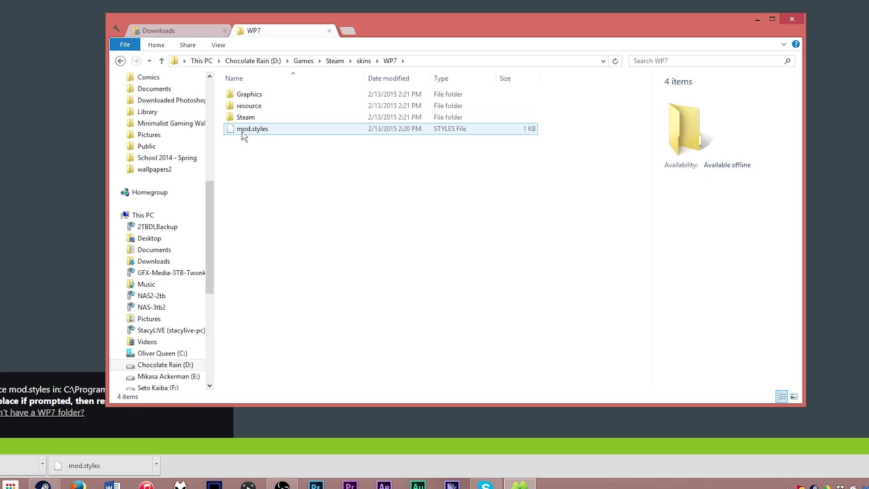
pyautogui.click(181, 31)
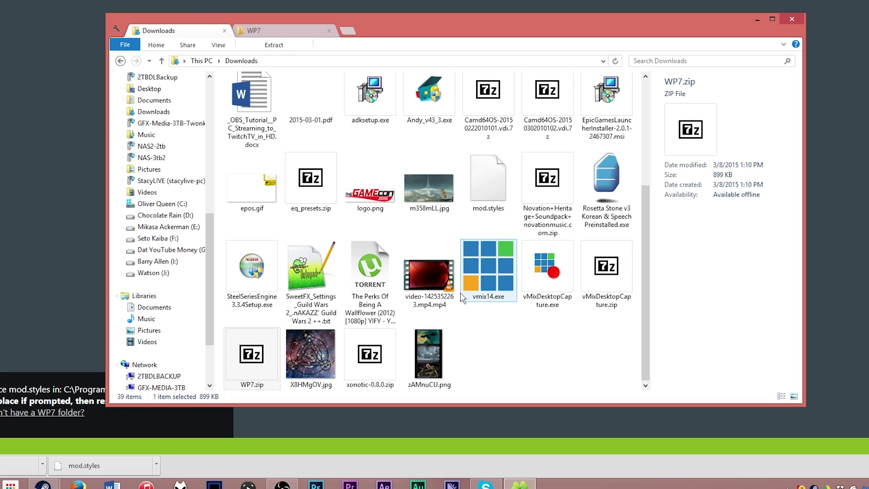
pyautogui.click(503, 211)
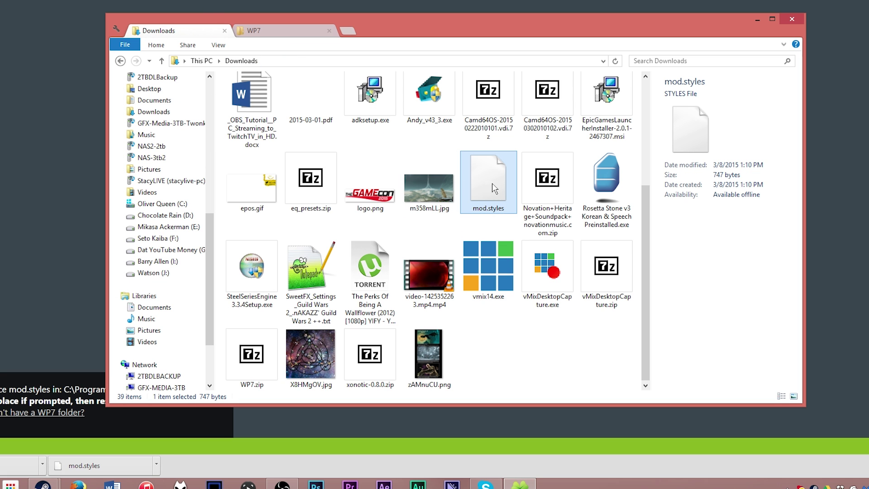
pyautogui.click(286, 33)
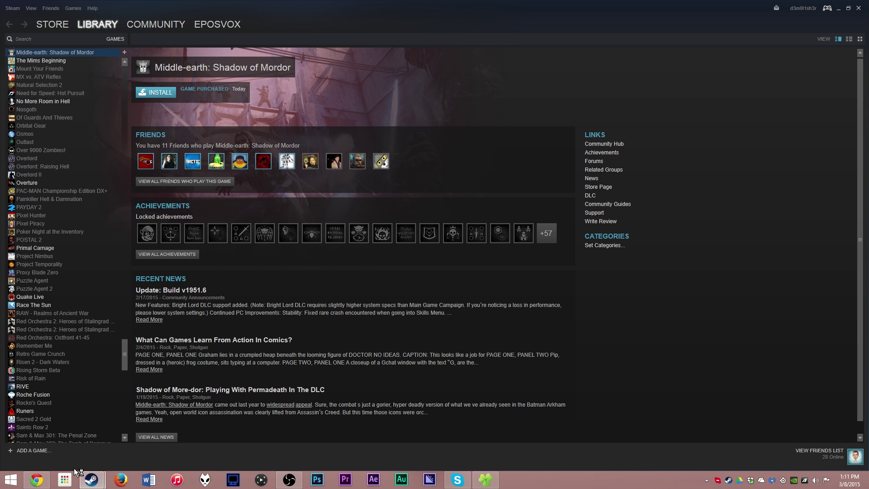
# Exit Steam from its taskbar menu and relaunch it
pyautogui.rightClick(92, 479)
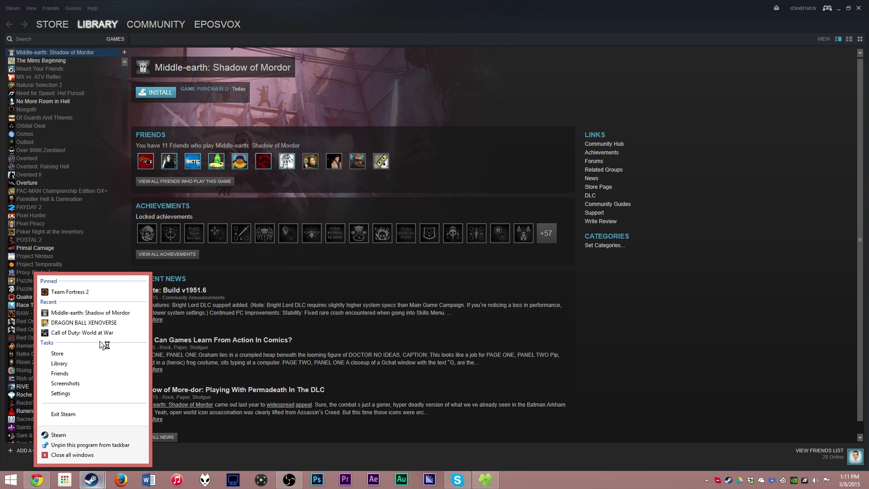
pyautogui.click(58, 419)
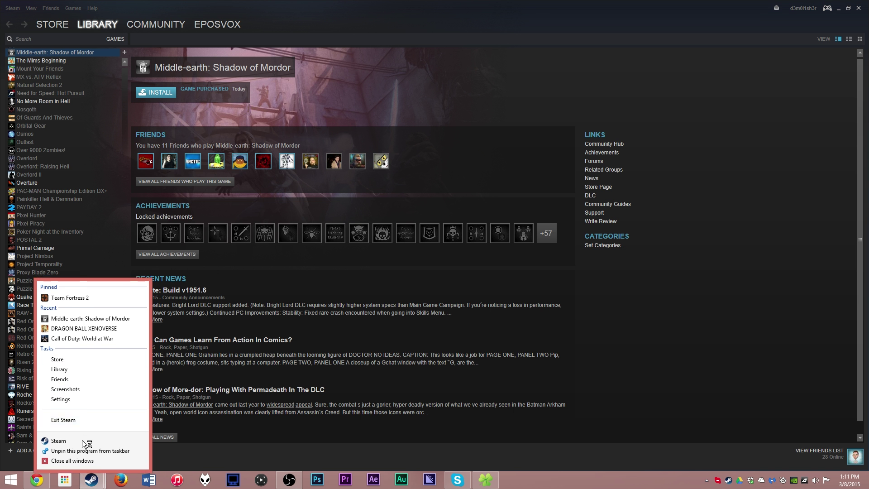
pyautogui.click(92, 479)
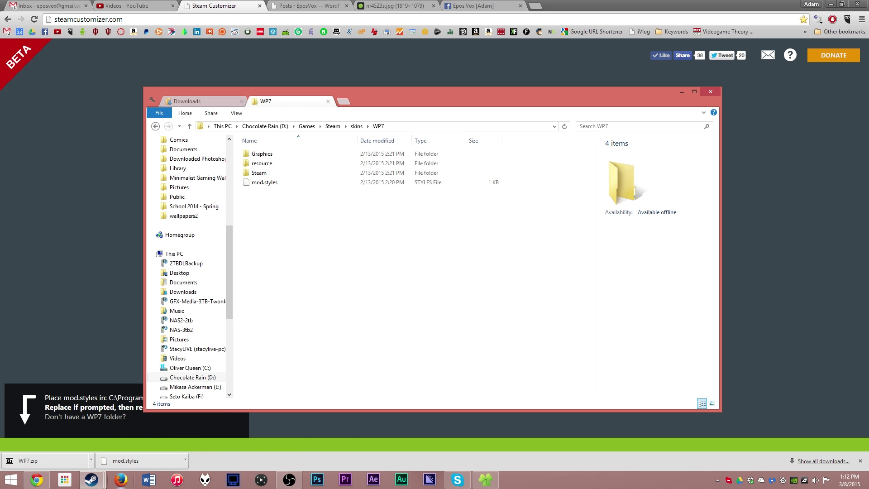
pyautogui.moveTo(93, 485)
pyautogui.click(158, 451)
# Choose the WP7 skin in Settings > Interface, confirm, and restart Steam
pyautogui.rightClick(93, 481)
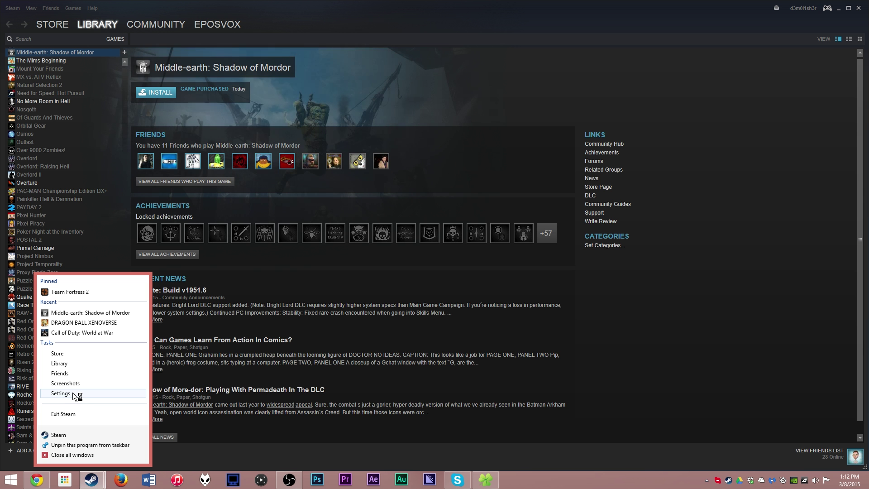
pyautogui.click(73, 394)
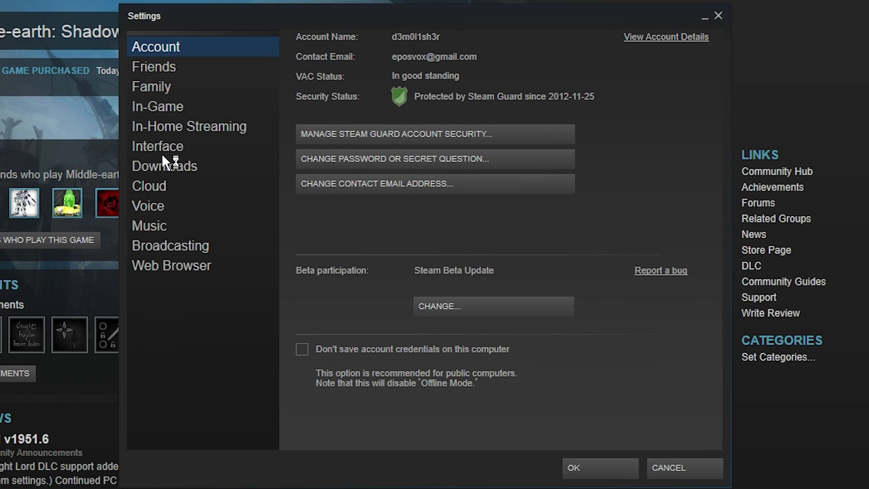
pyautogui.click(179, 146)
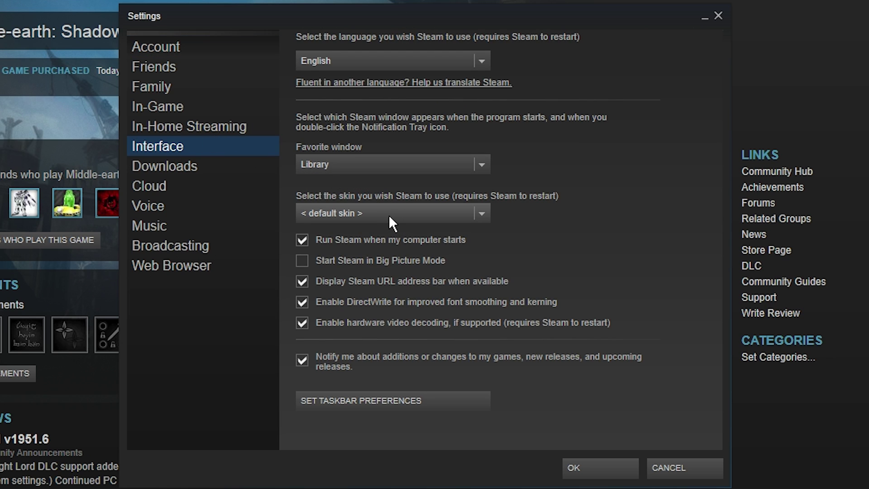
pyautogui.click(464, 205)
pyautogui.click(317, 267)
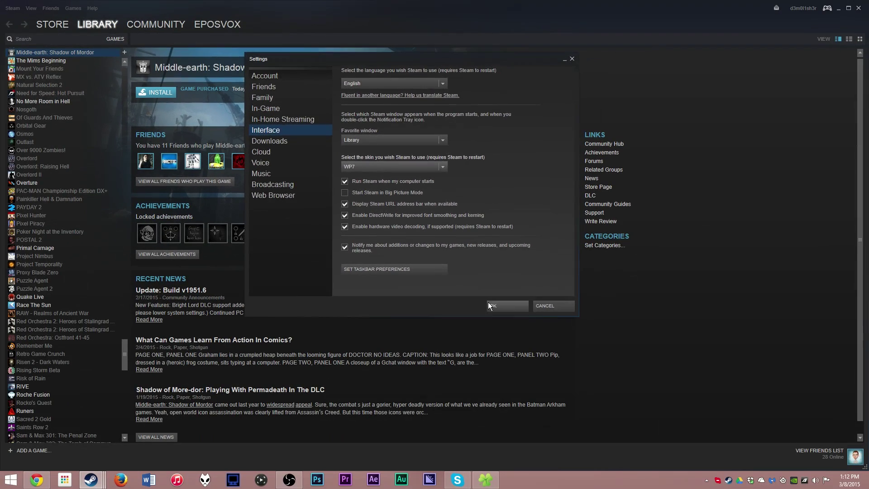
pyautogui.click(600, 468)
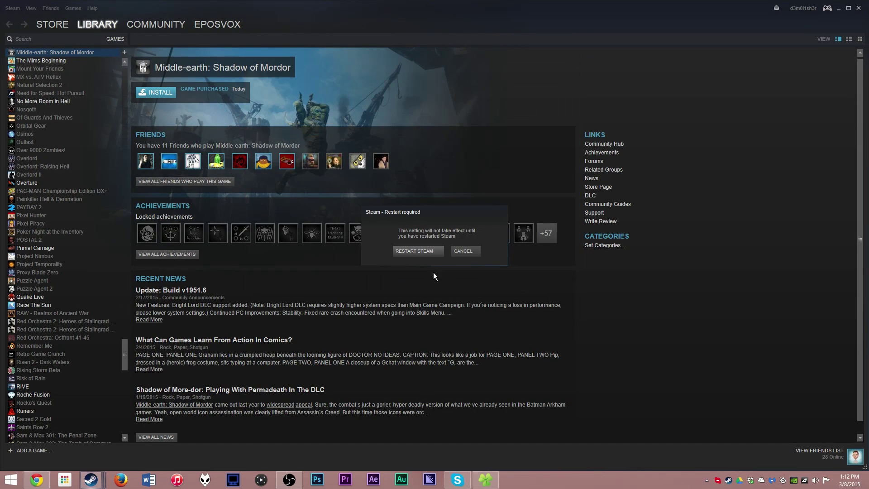
pyautogui.click(413, 251)
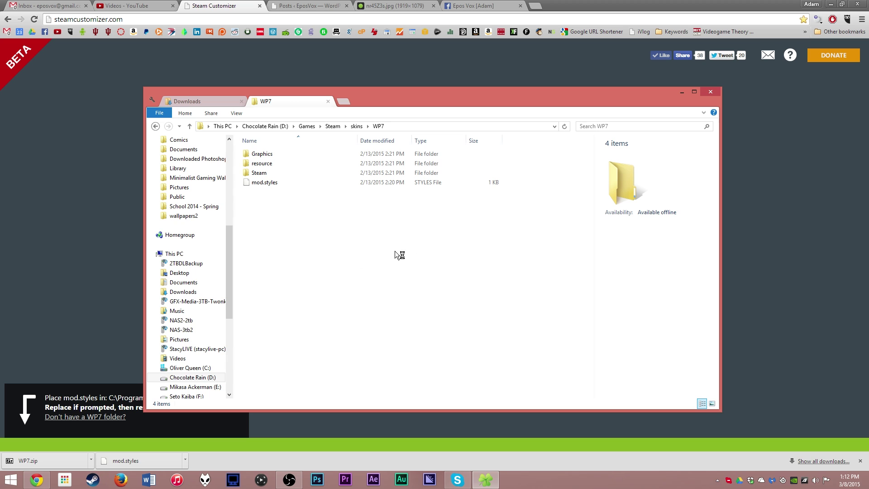